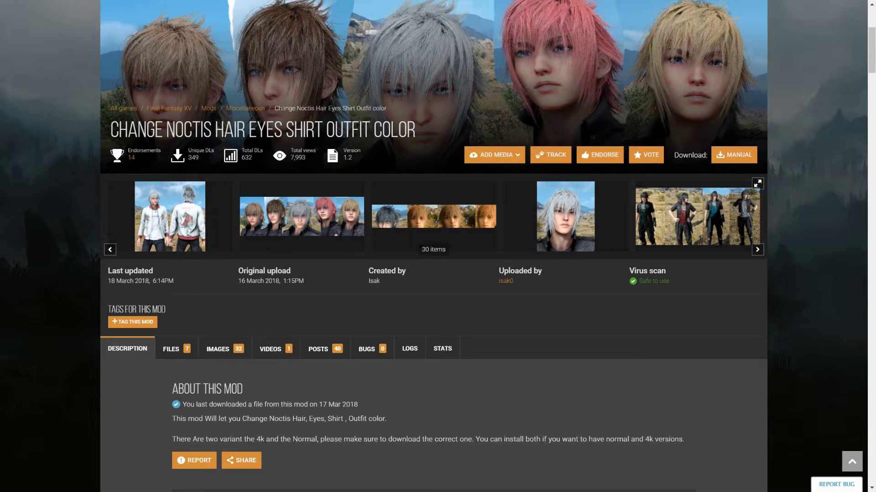
# Read through the Change Noctis Hair Eyes Shirt Outfit Color description, then open its Files list.
pyautogui.scroll(-3, 264, 292)
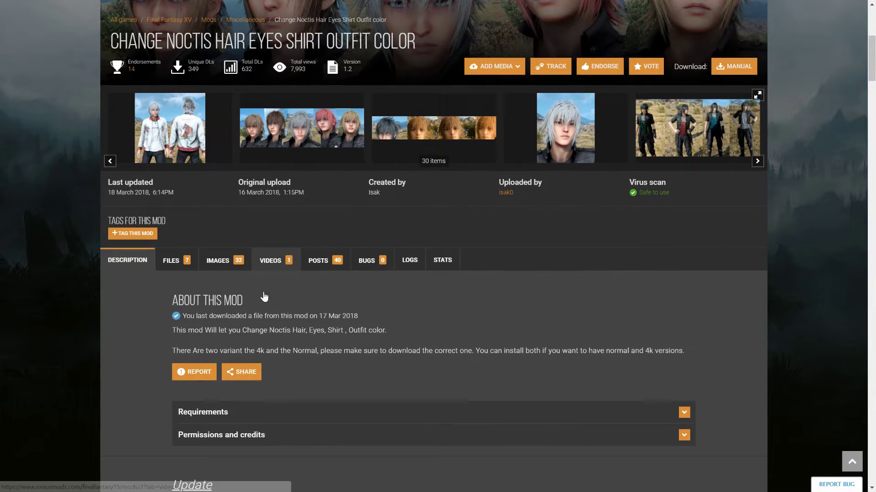
pyautogui.scroll(-1, 325, 291)
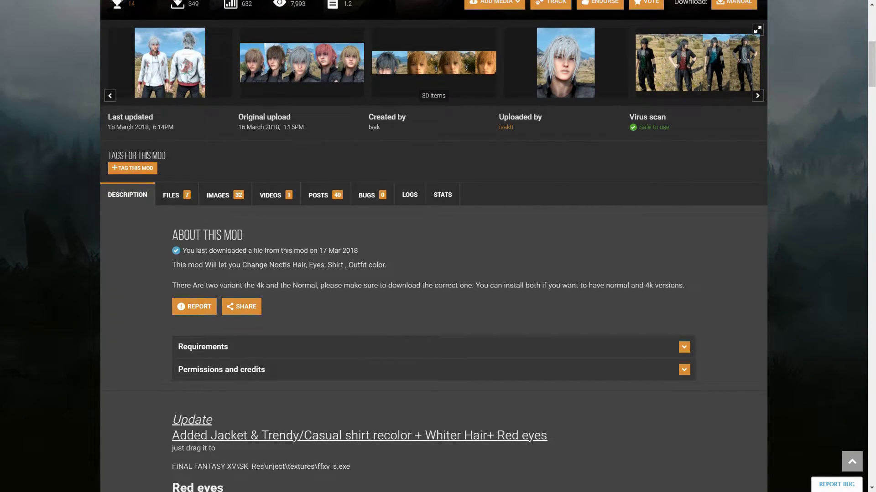
pyautogui.scroll(3, 202, 221)
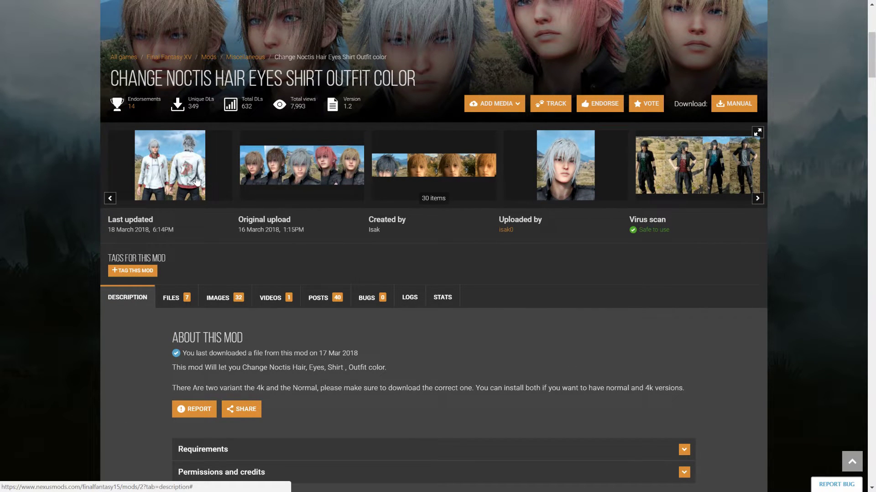
pyautogui.scroll(-7, 521, 221)
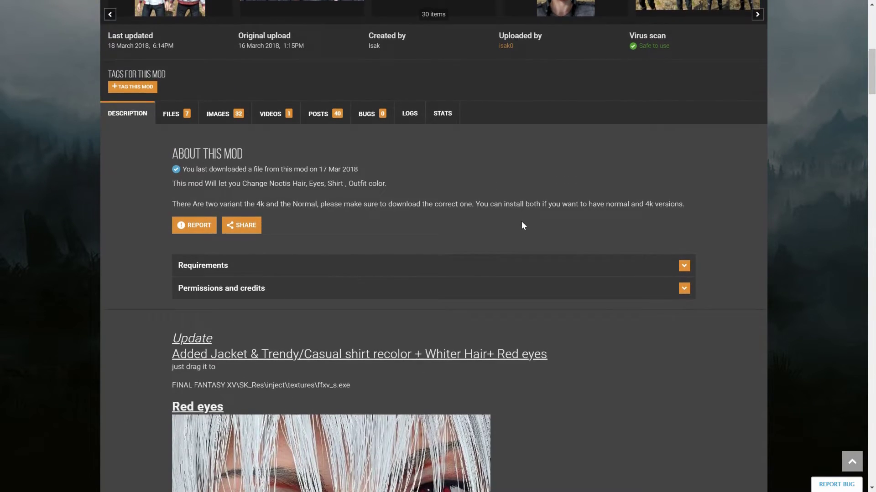
pyautogui.scroll(-1, 500, 224)
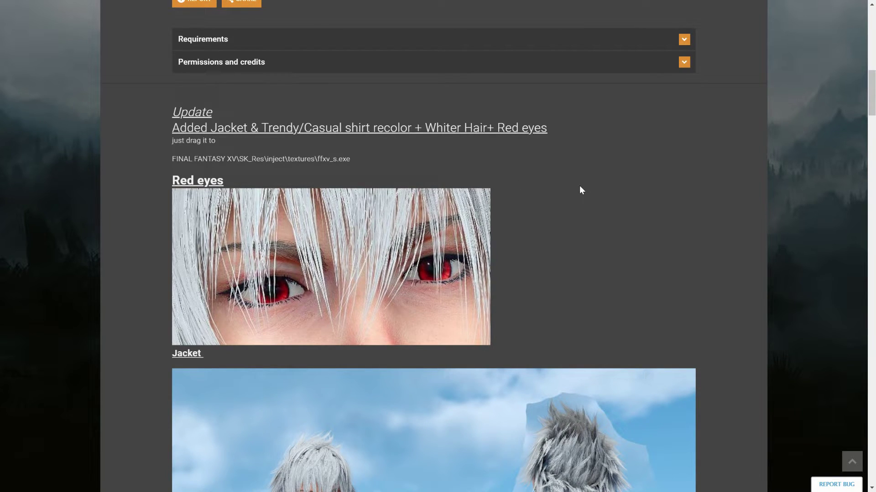
pyautogui.scroll(-9, 574, 187)
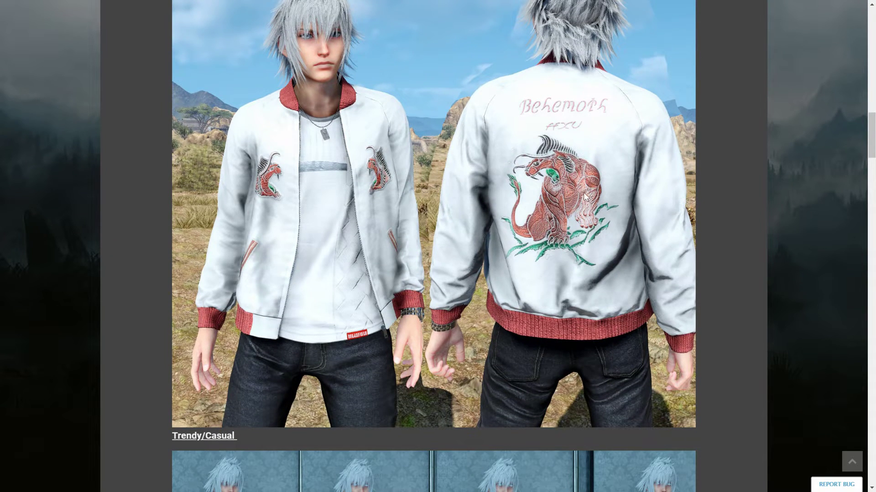
pyautogui.scroll(-5, 571, 148)
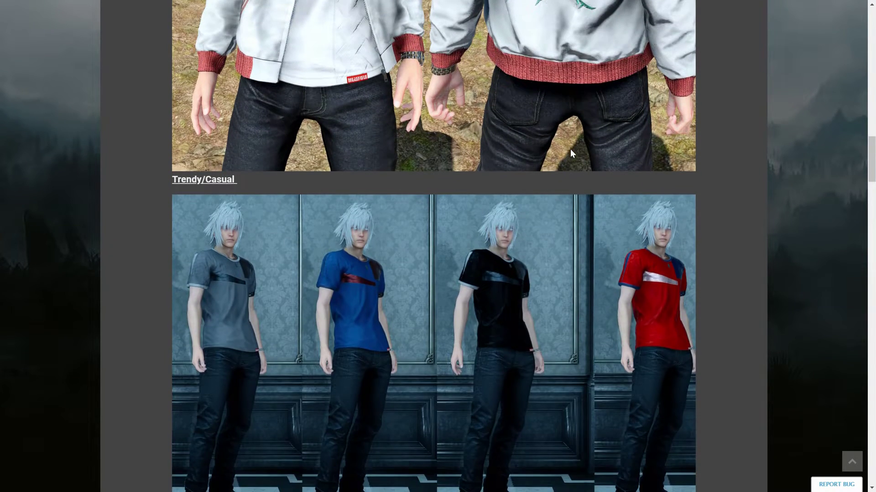
pyautogui.scroll(-2, 547, 172)
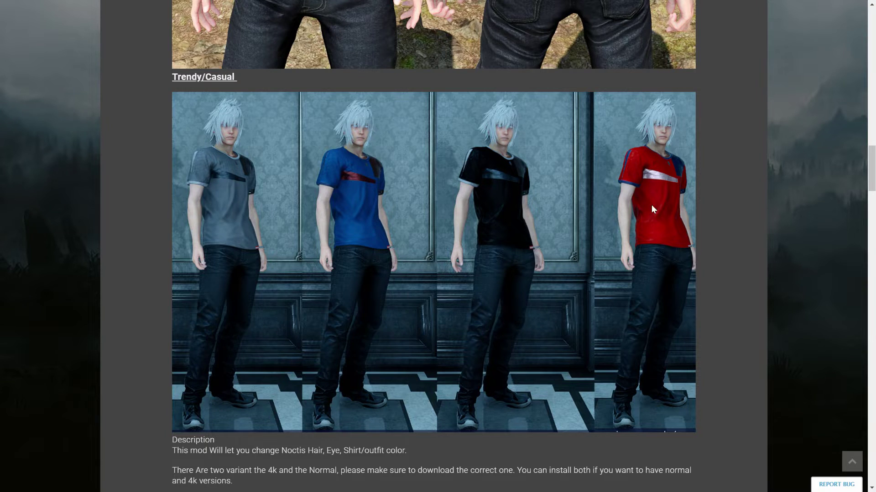
pyautogui.scroll(-6, 669, 205)
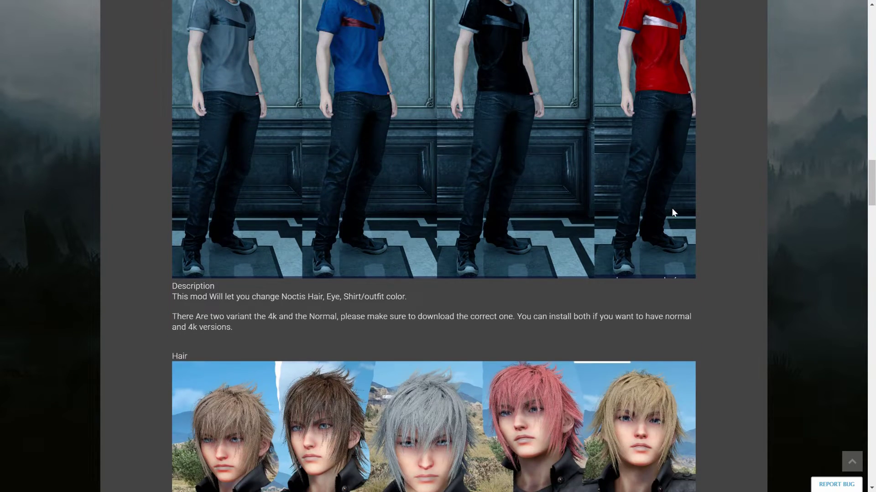
pyautogui.scroll(-9, 672, 213)
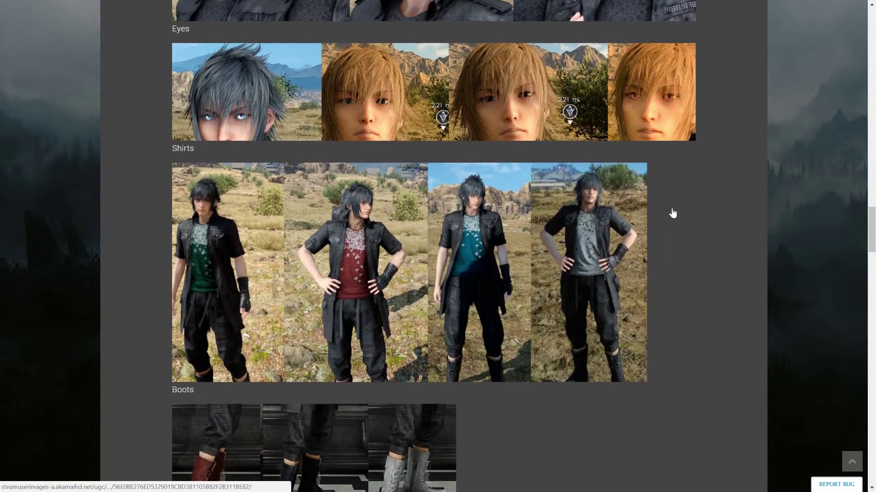
pyautogui.scroll(-4, 671, 208)
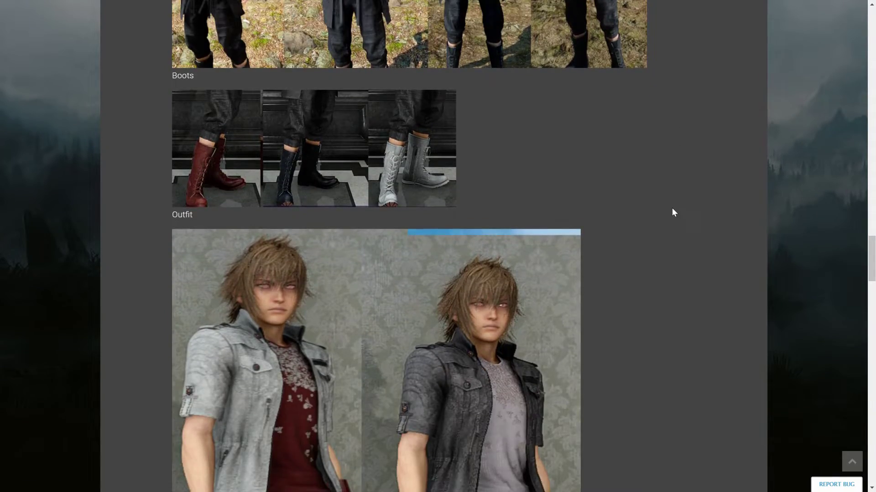
pyautogui.scroll(12, 672, 208)
pyautogui.scroll(20, 672, 204)
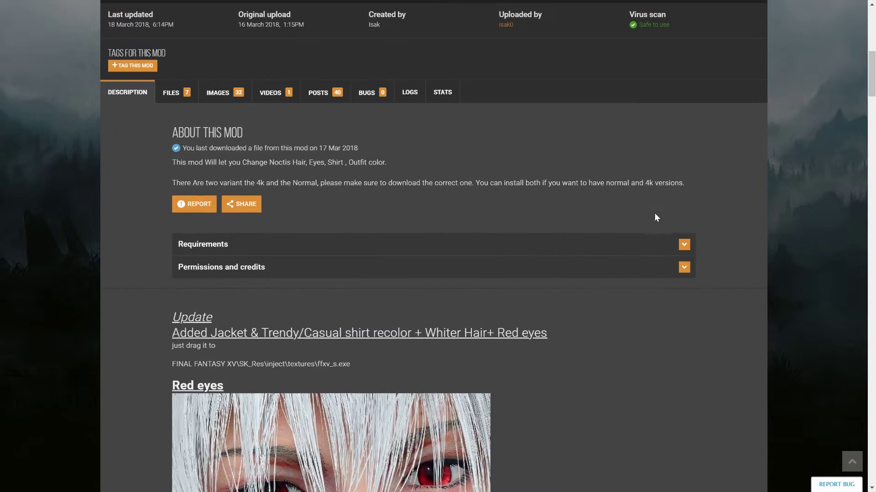
pyautogui.click(173, 92)
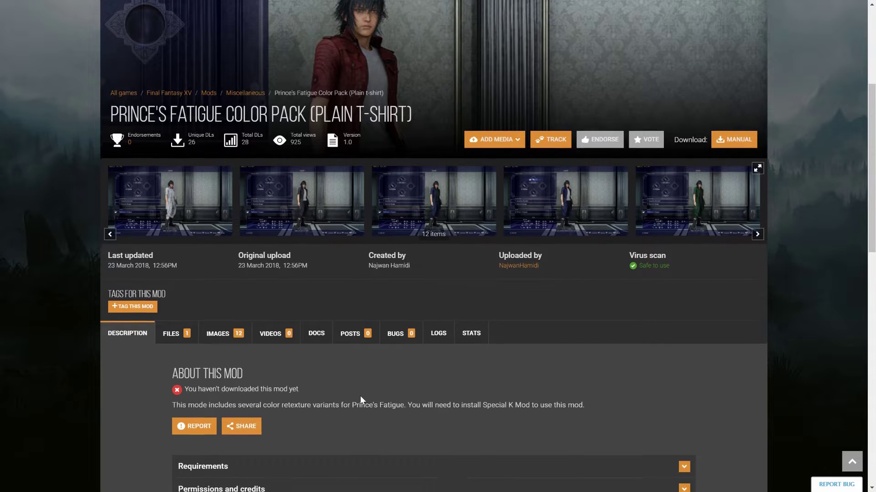
# Scroll the Special K thread's Download, Install and Configuration sections while Normal-2-1-2.rar downloads.
pyautogui.scroll(-6, 360, 397)
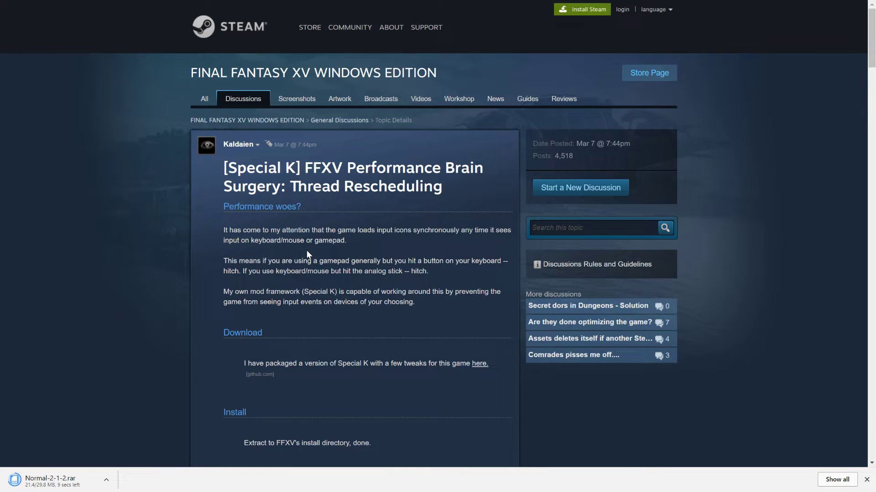
pyautogui.scroll(-2, 306, 250)
pyautogui.scroll(2, 307, 251)
pyautogui.scroll(-1, 293, 175)
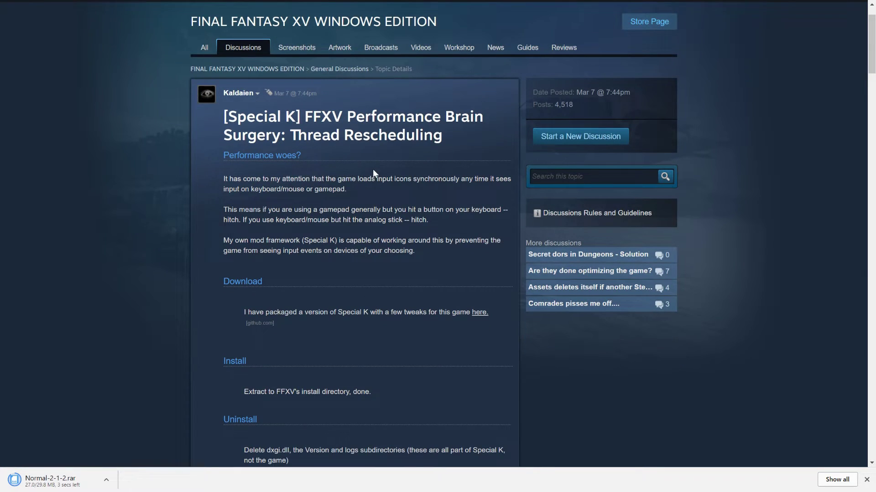
pyautogui.scroll(-4, 373, 174)
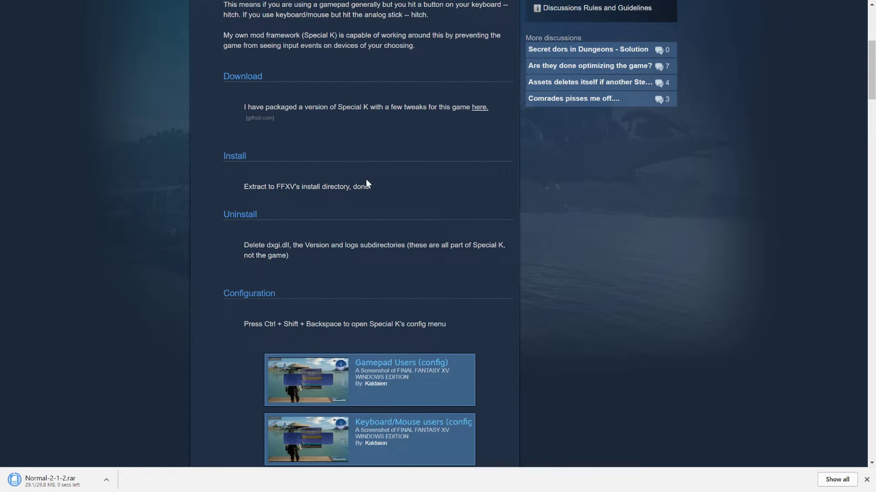
pyautogui.scroll(-10, 366, 185)
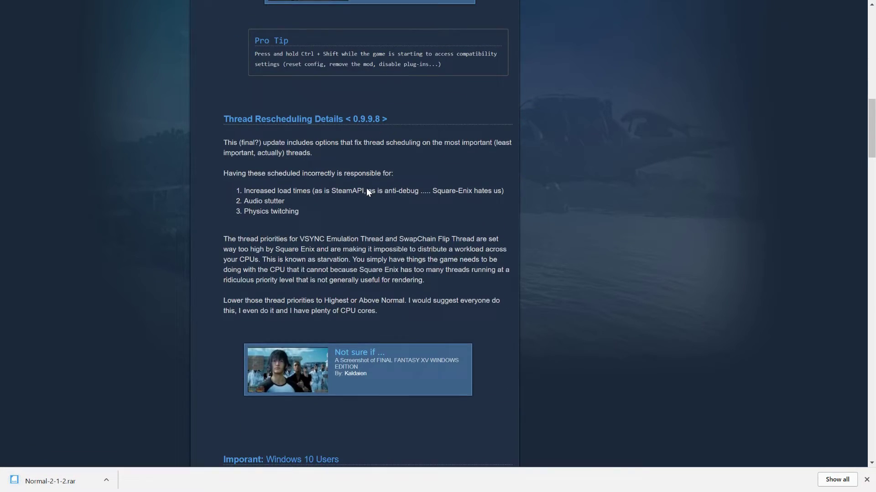
pyautogui.scroll(12, 366, 191)
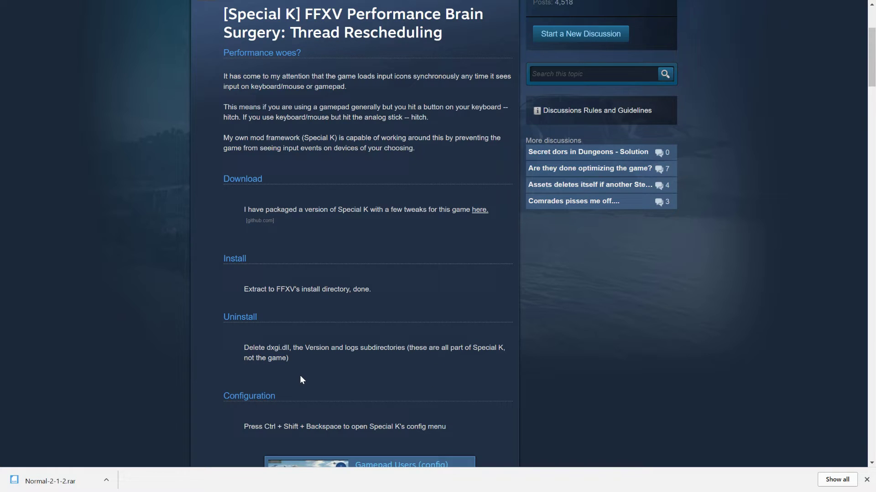
pyautogui.scroll(3, 301, 380)
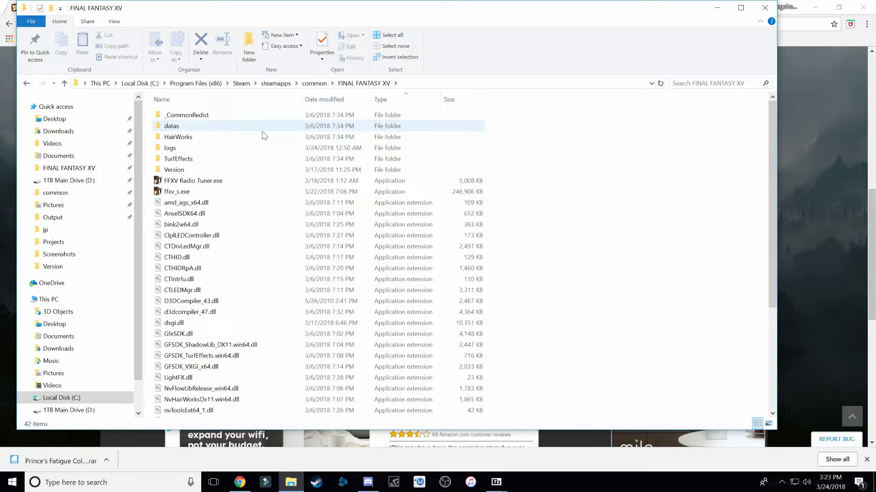
pyautogui.scroll(-5, 347, 253)
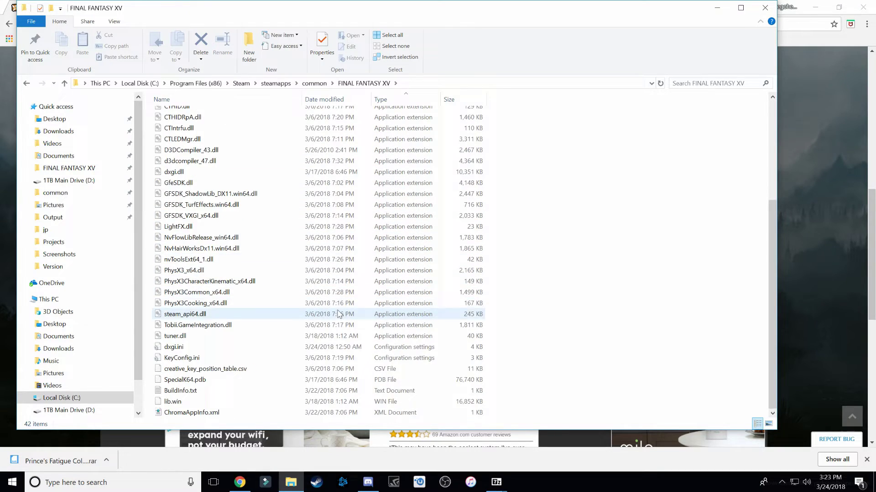
pyautogui.scroll(5, 361, 314)
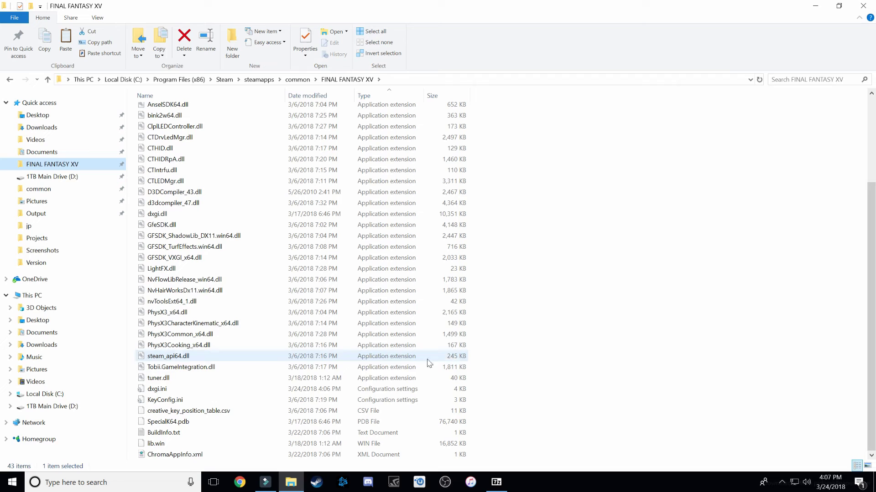
# Open dxgi.ini in Notepad and search it for 'inject'.
pyautogui.click(164, 389)
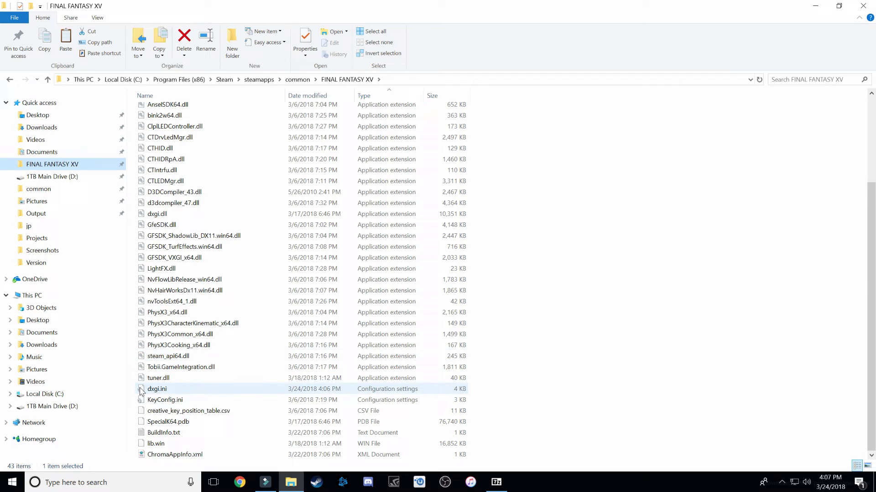
pyautogui.doubleClick(167, 391)
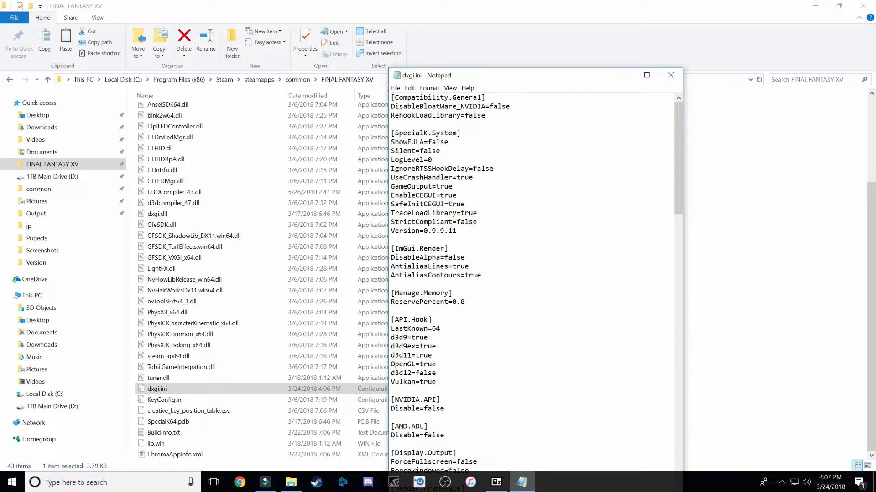
pyautogui.hotkey('ctrl', 'f')
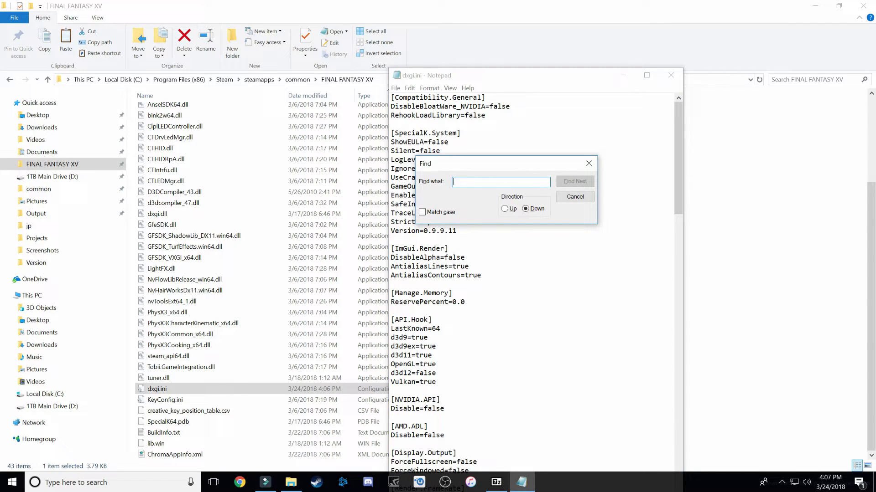
pyautogui.write('inject')
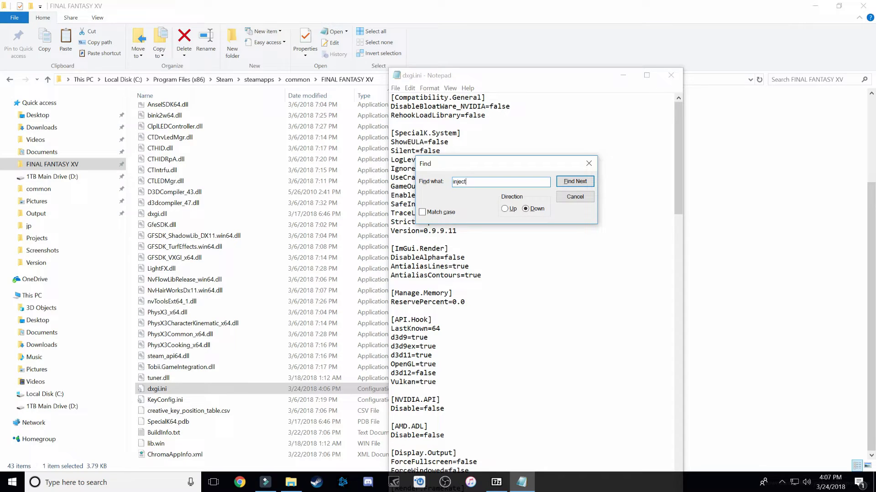
pyautogui.press('Return')
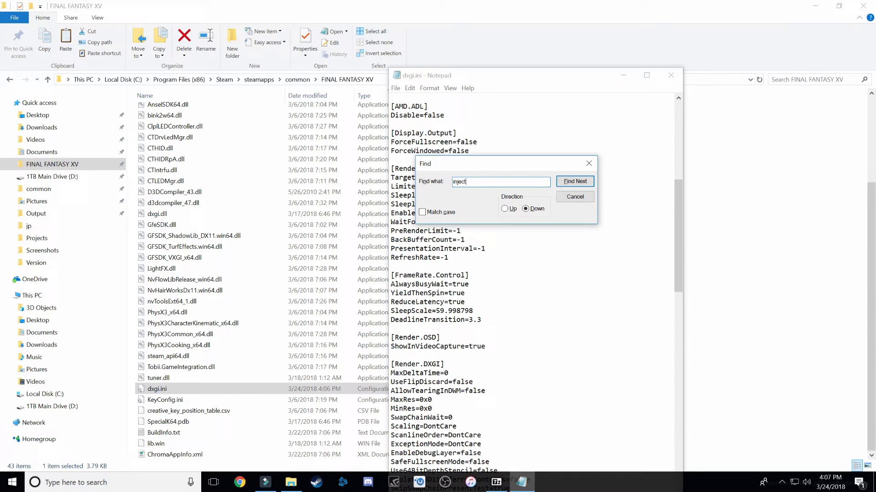
pyautogui.click(588, 163)
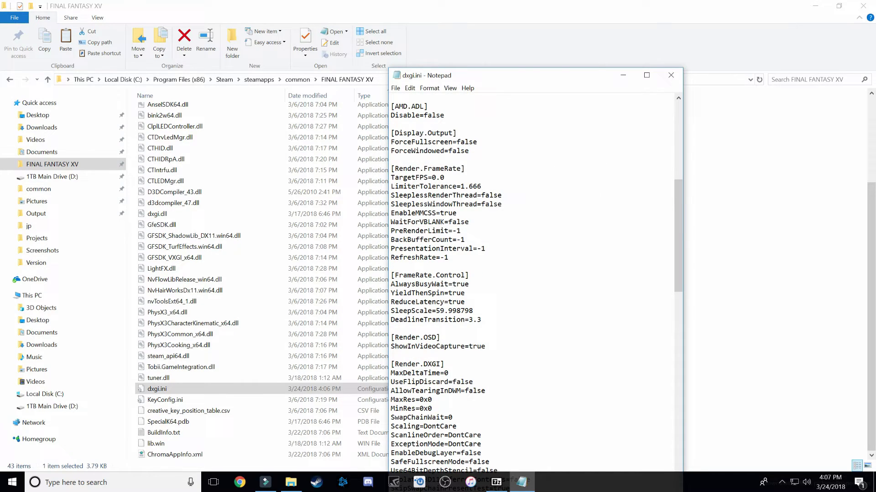
# Check that the [Textures.D3D11] section reads Cache=true and Inject=true.
pyautogui.scroll(-9, 531, 283)
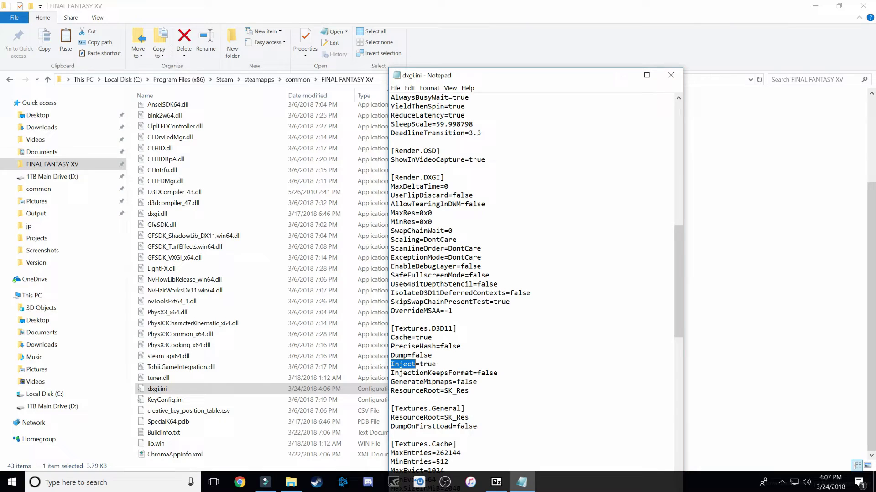
pyautogui.moveTo(394, 311); pyautogui.dragTo(436, 310)
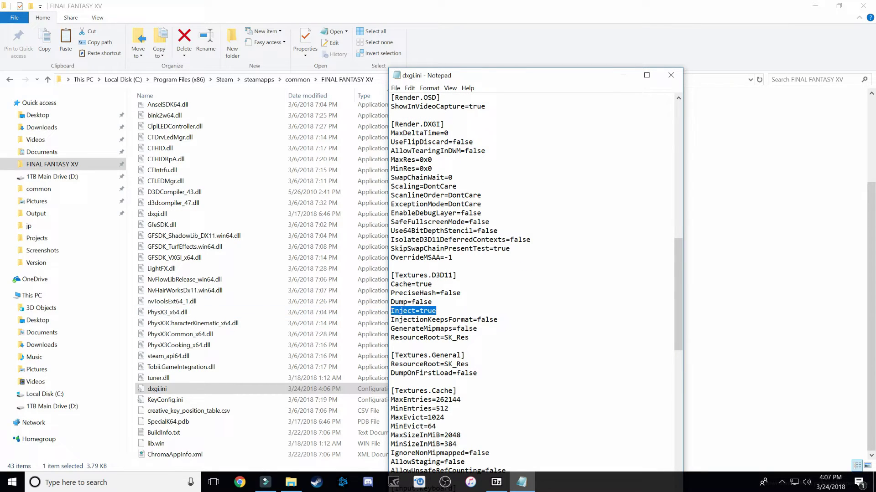
pyautogui.click(431, 302)
pyautogui.press('Up')
pyautogui.press('Up')
pyautogui.hotkey('shift', 'Home')
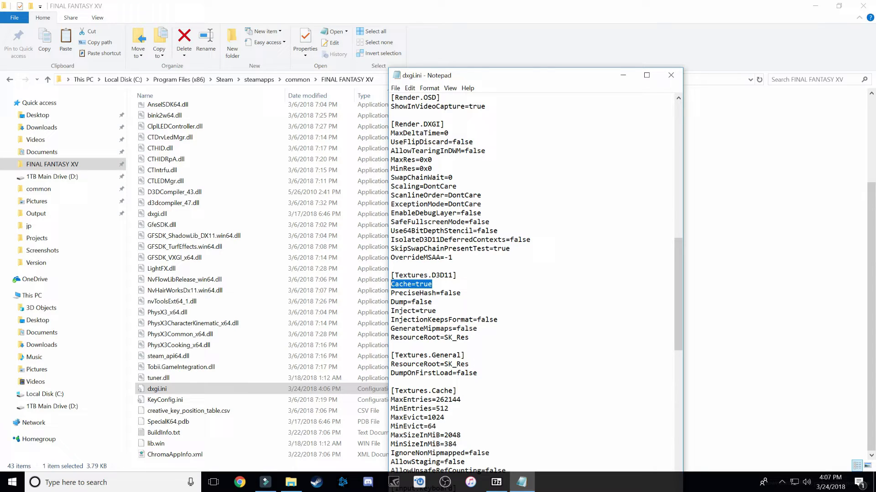
pyautogui.hotkey('shift', 'Right')
pyautogui.hotkey('shift', 'Right')
pyautogui.hotkey('shift', 'Right')
pyautogui.hotkey('shift', 'Right')
pyautogui.hotkey('shift', 'Right')
pyautogui.hotkey('shift', 'Left')
pyautogui.hotkey('shift', 'Left')
pyautogui.hotkey('shift', 'Left')
pyautogui.hotkey('shift', 'Left')
pyautogui.press('End')
# Close dxgi.ini, then create and open an SK_Res folder in the game folder.
pyautogui.click(675, 77)
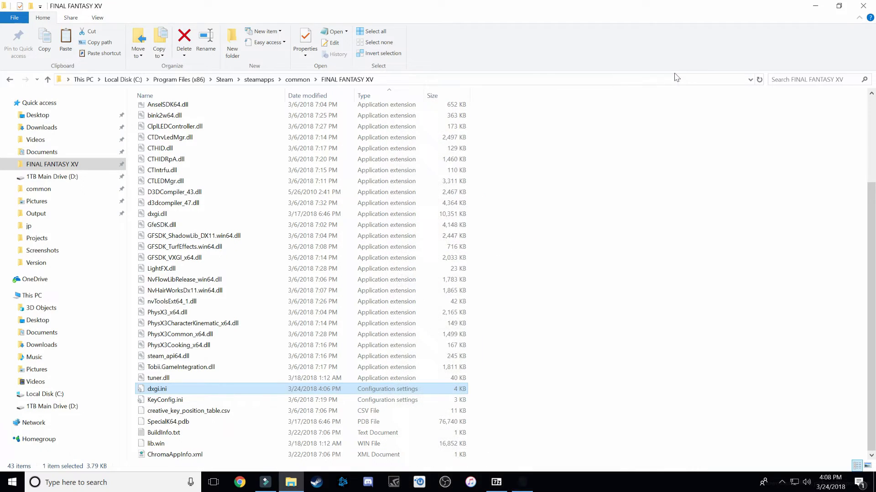
pyautogui.click(647, 291)
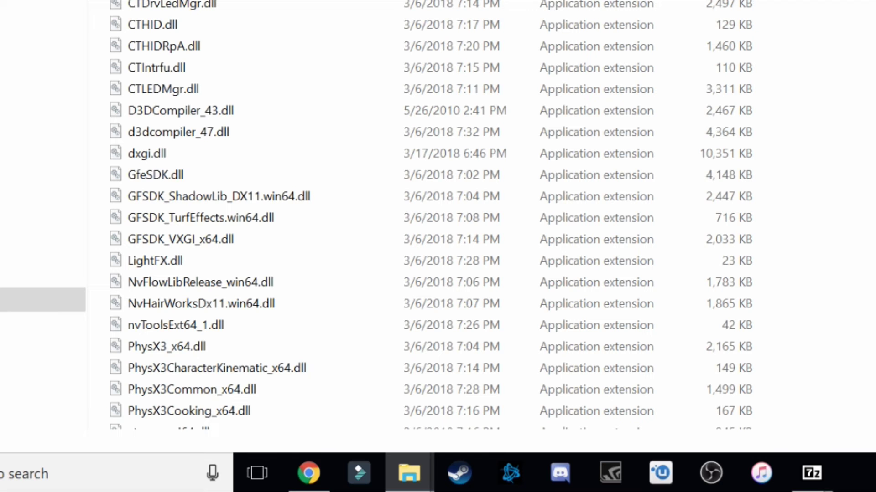
pyautogui.hotkey('ctrl', 'shift', 'n')
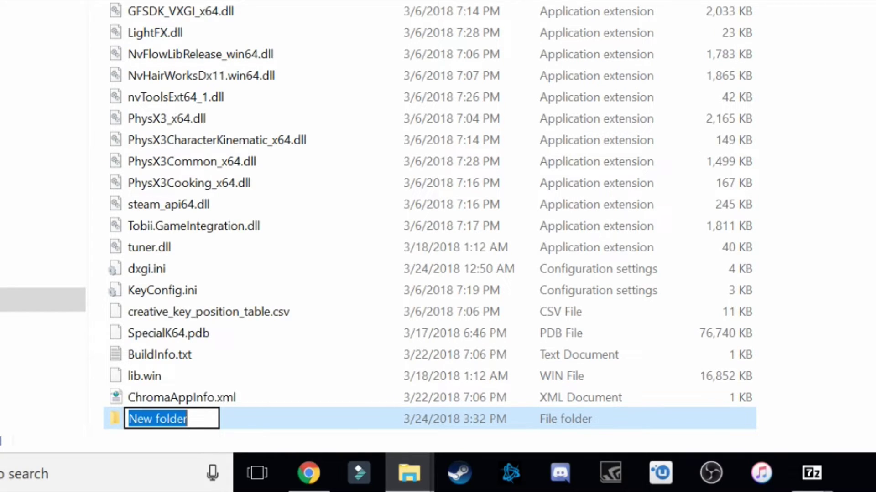
pyautogui.press('BackSpace')
pyautogui.write('SK')
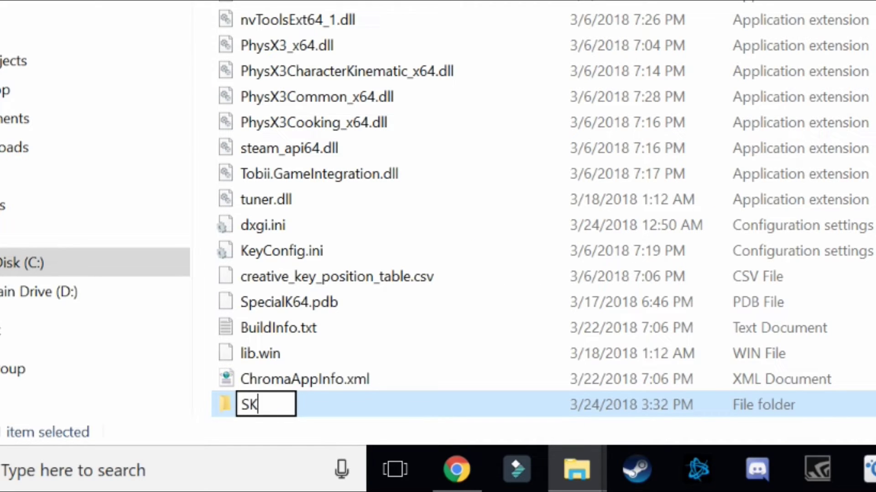
pyautogui.write('_Res')
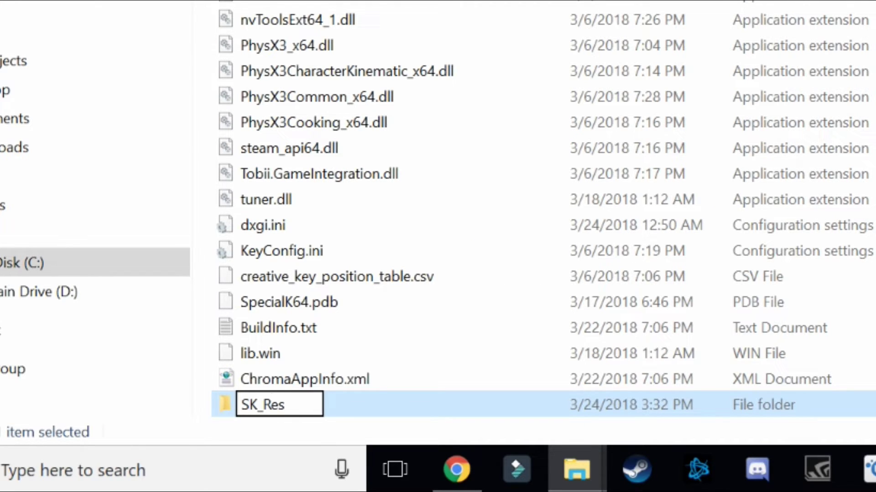
pyautogui.press('Return')
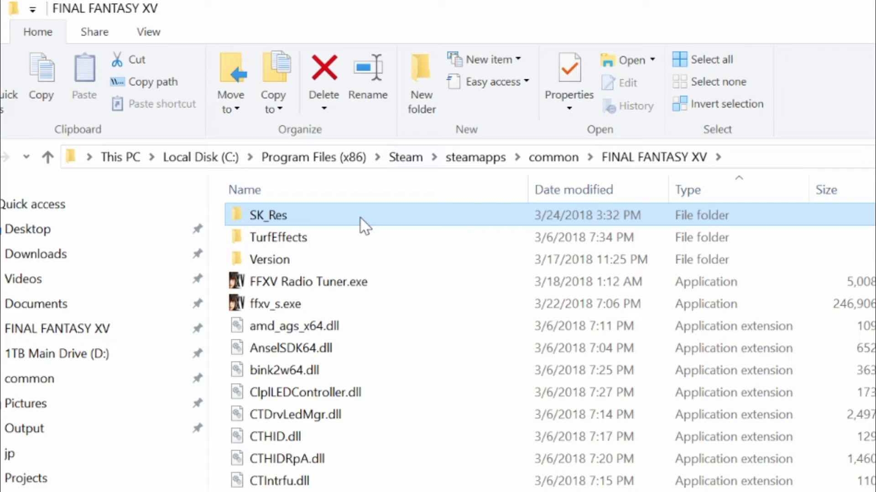
pyautogui.doubleClick(360, 220)
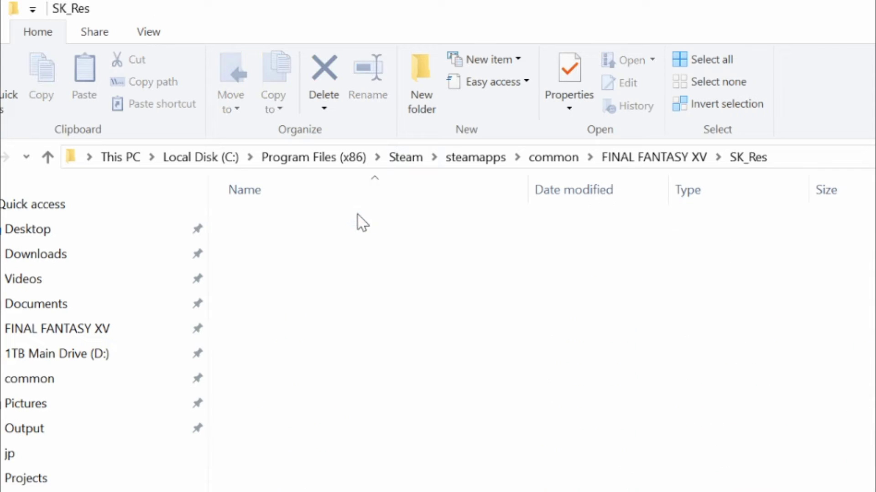
# Create and open an inject folder inside SK_Res.
pyautogui.click(426, 76)
pyautogui.write('inject')
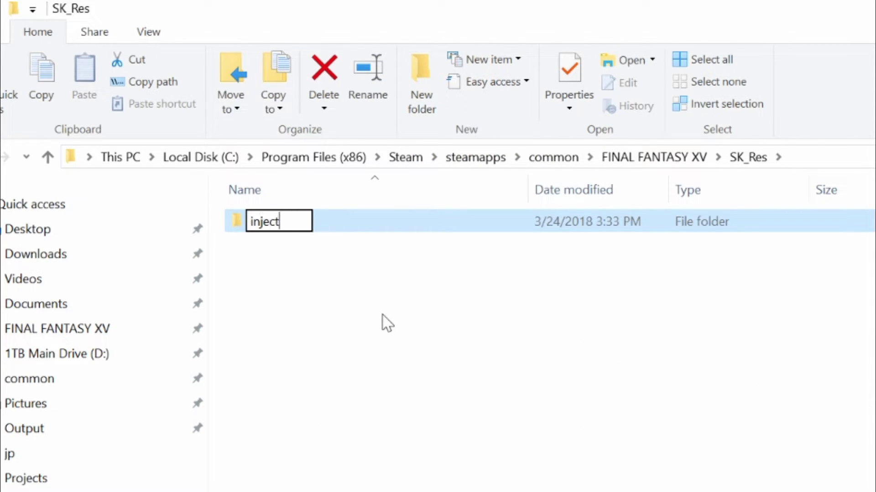
pyautogui.press('Return')
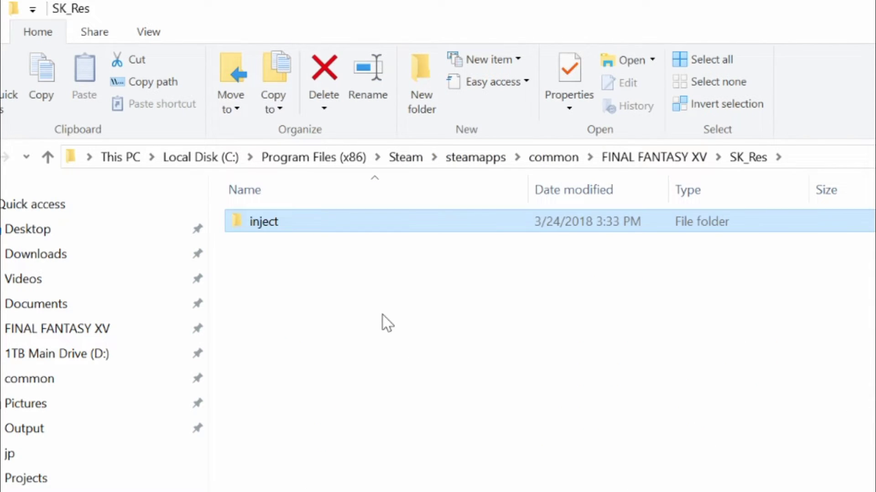
pyautogui.doubleClick(340, 221)
# Create and open a textures folder inside inject.
pyautogui.hotkey('ctrl', 'shift', 'n')
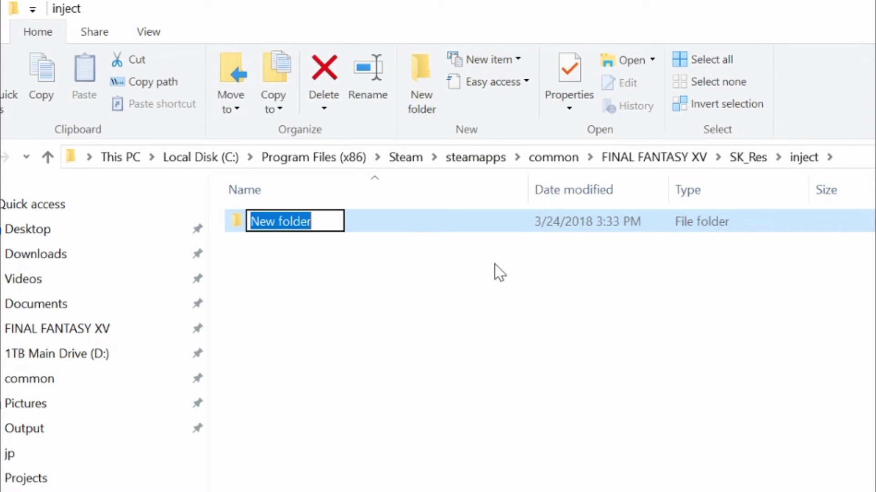
pyautogui.write('tesxturd')
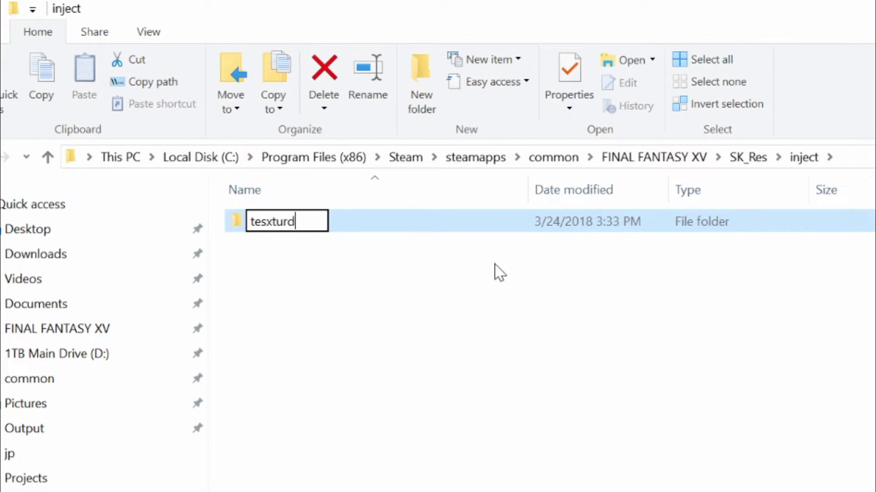
pyautogui.press('BackSpace')
pyautogui.write('es')
pyautogui.press('BackSpace')
pyautogui.press('BackSpace')
pyautogui.press('BackSpace')
pyautogui.press('BackSpace')
pyautogui.press('BackSpace')
pyautogui.press('BackSpace')
pyautogui.press('BackSpace')
pyautogui.press('BackSpace')
pyautogui.press('BackSpace')
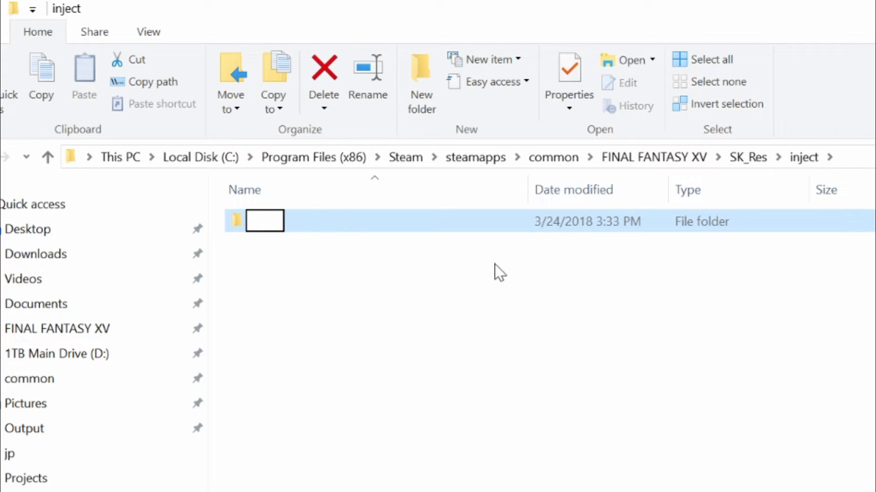
pyautogui.write('textures')
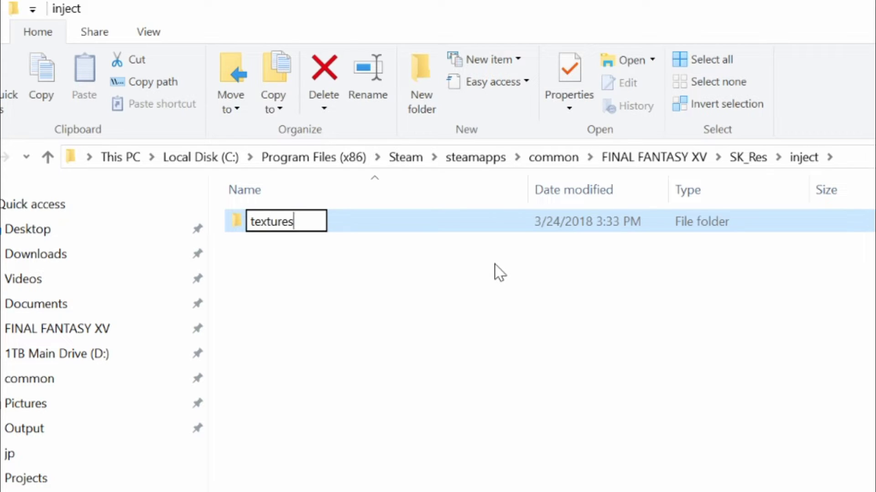
pyautogui.press('Return')
pyautogui.doubleClick(353, 228)
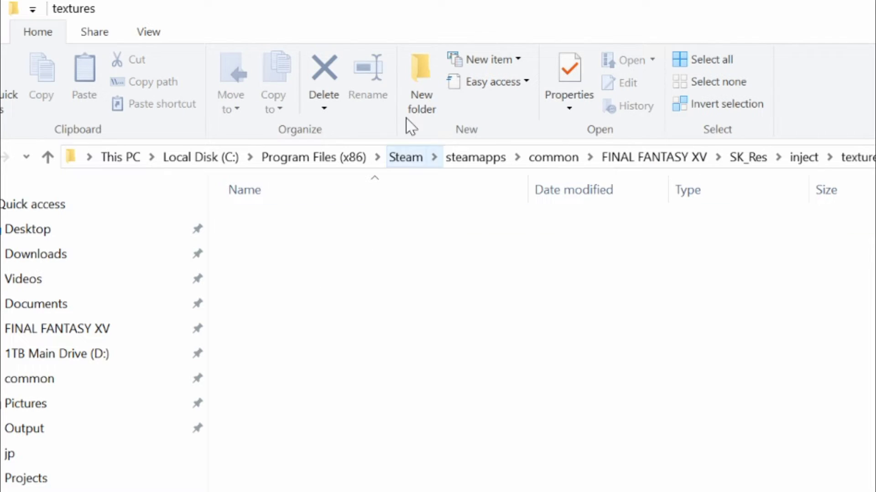
# Create and open an ffxv_s.exe folder inside textures.
pyautogui.click(420, 86)
pyautogui.write('ffx')
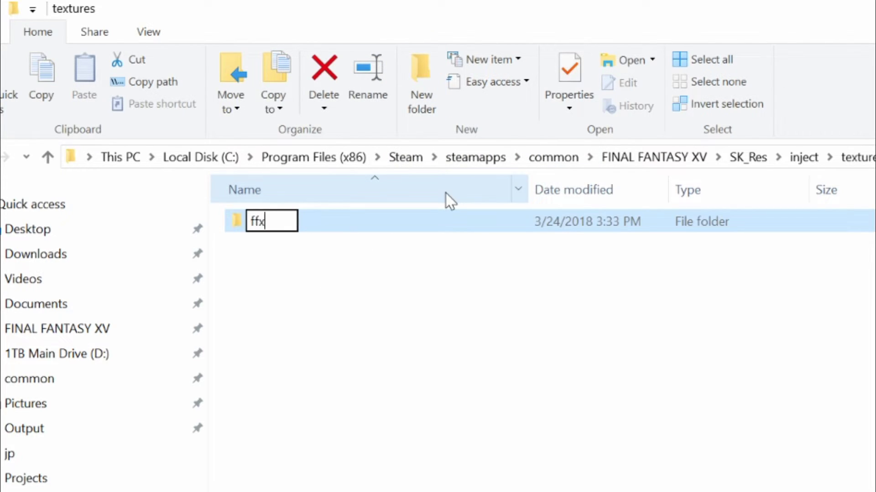
pyautogui.write('v_s.exe')
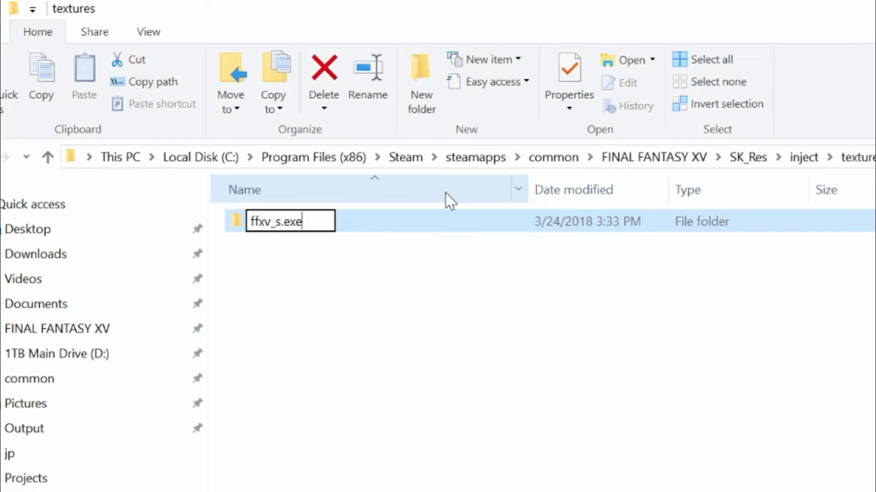
pyautogui.press('Return')
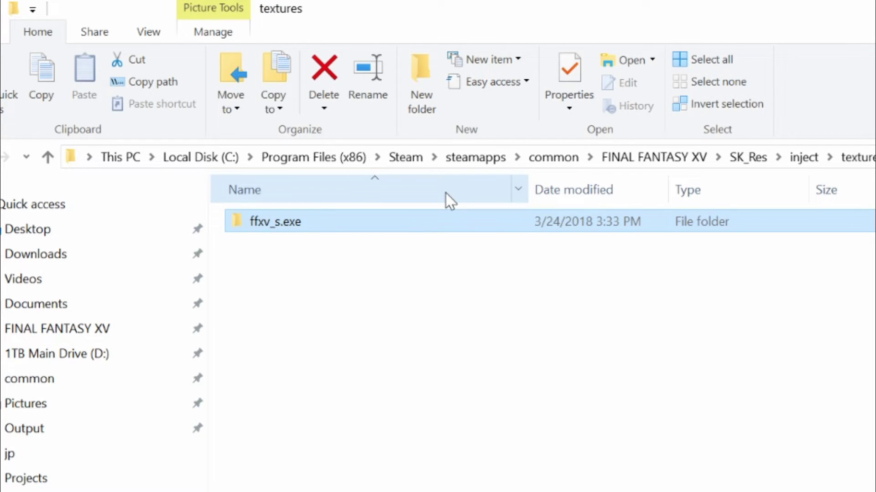
pyautogui.press('Return')
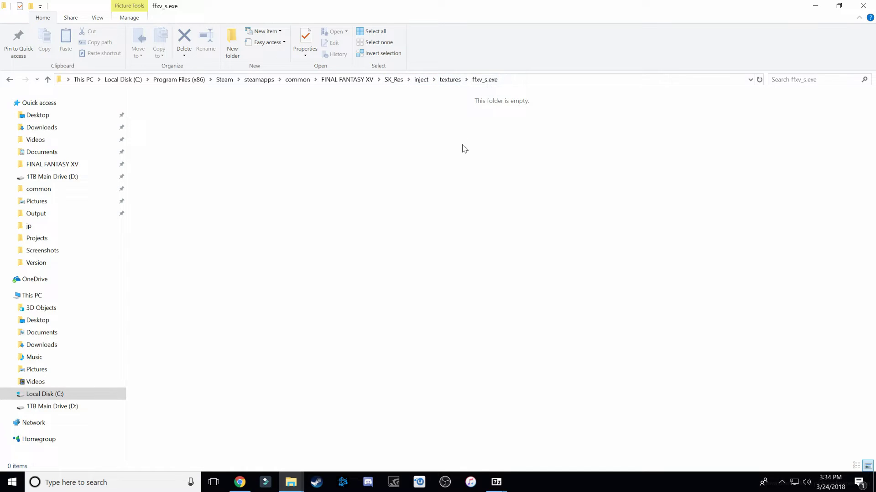
# Open Normal-2-1-2.rar in 7-Zip to view its contents.
pyautogui.rightClick(227, 52)
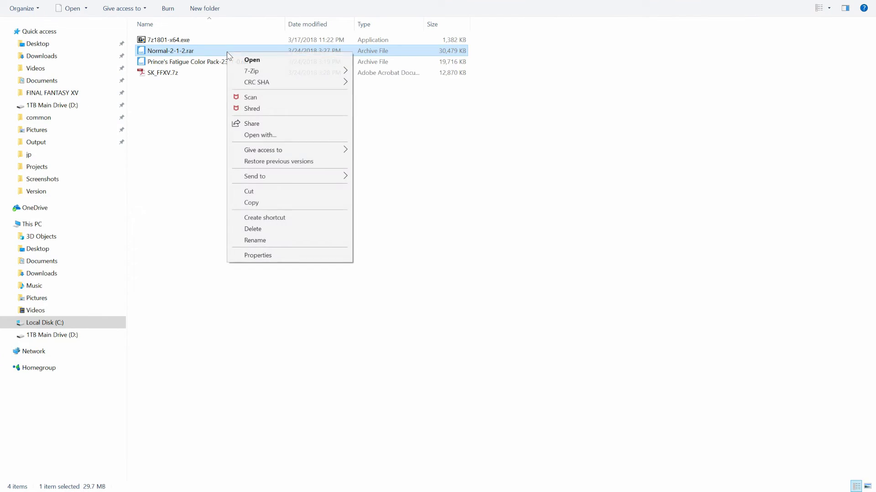
pyautogui.moveTo(272, 73)
pyautogui.click(389, 73)
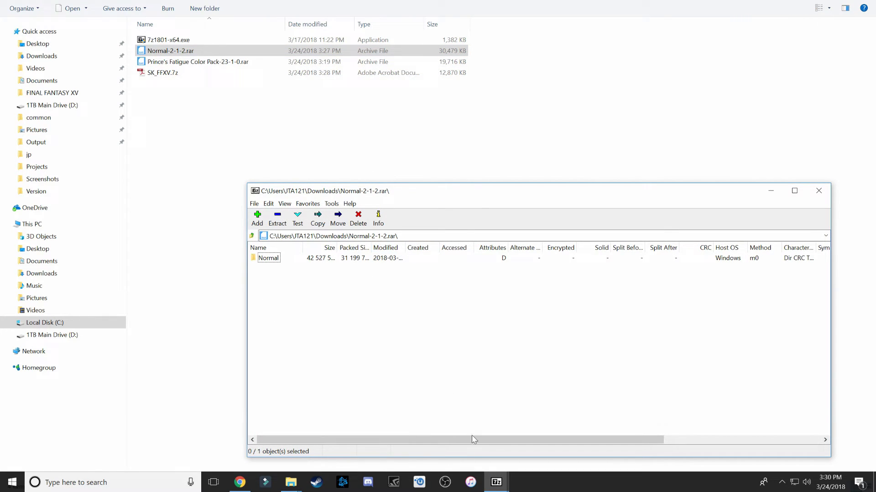
# Place the Prince's Fatigue and Normal archive windows side by side, then return to the FINAL FANTASY XV folder.
pyautogui.moveTo(496, 482)
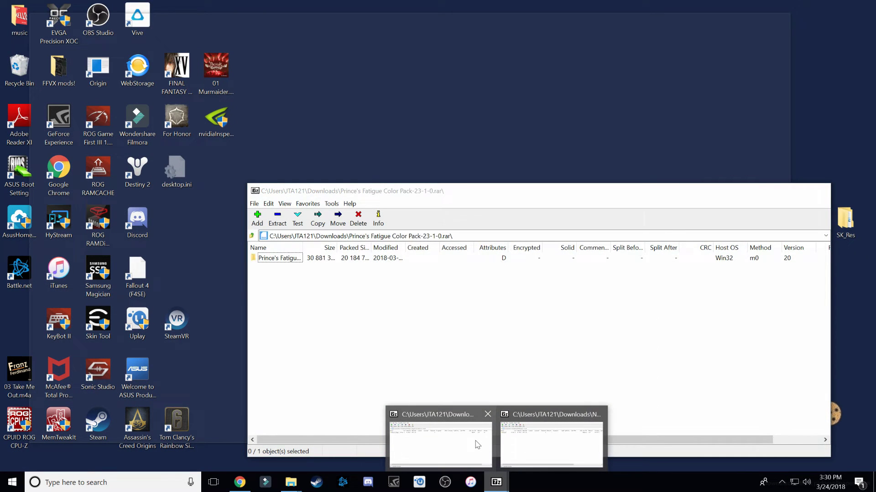
pyautogui.click(477, 445)
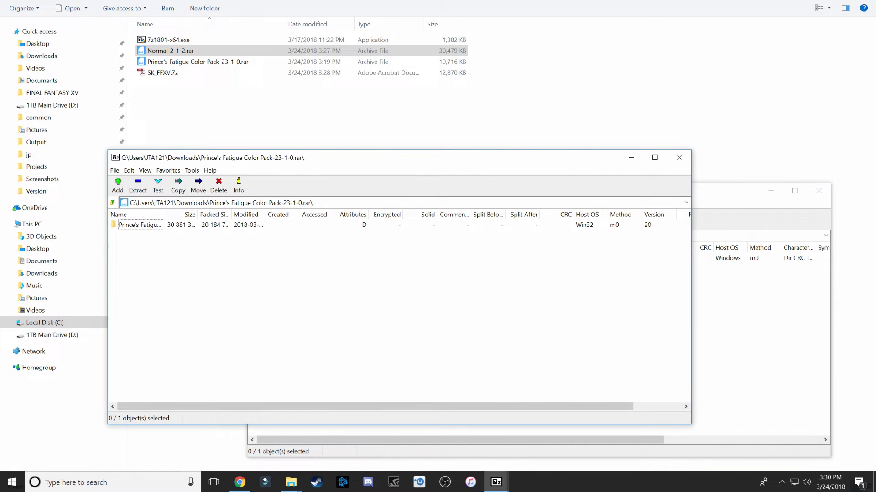
pyautogui.moveTo(725, 196); pyautogui.dragTo(755, 163)
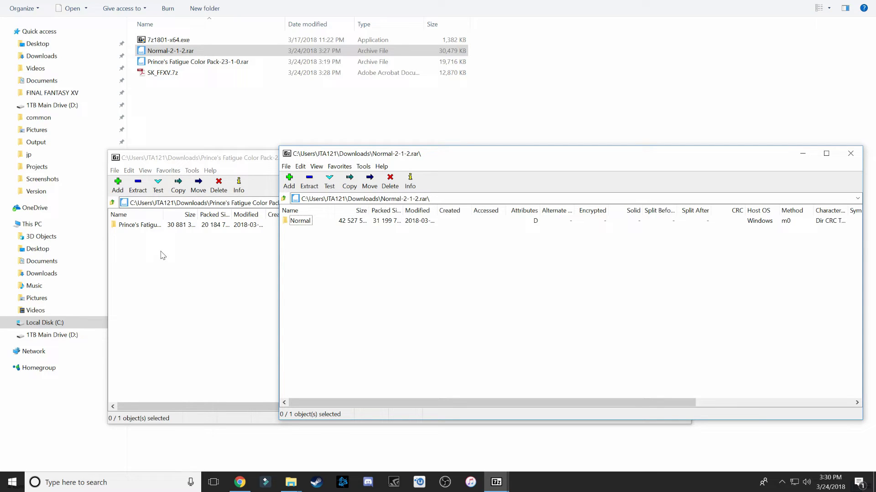
pyautogui.hotkey('alt', 'Tab')
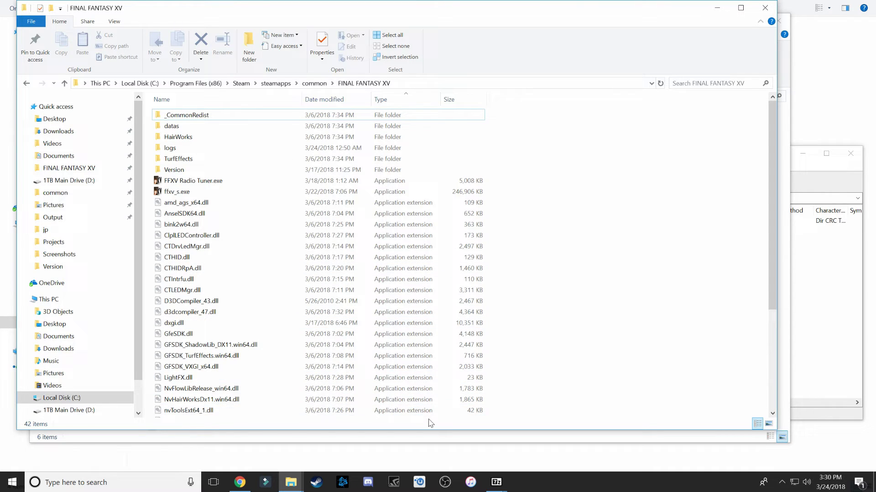
# Maximize the ffxv_s.exe folder window and move the Prince's Fatigue archive window to the centre.
pyautogui.click(740, 7)
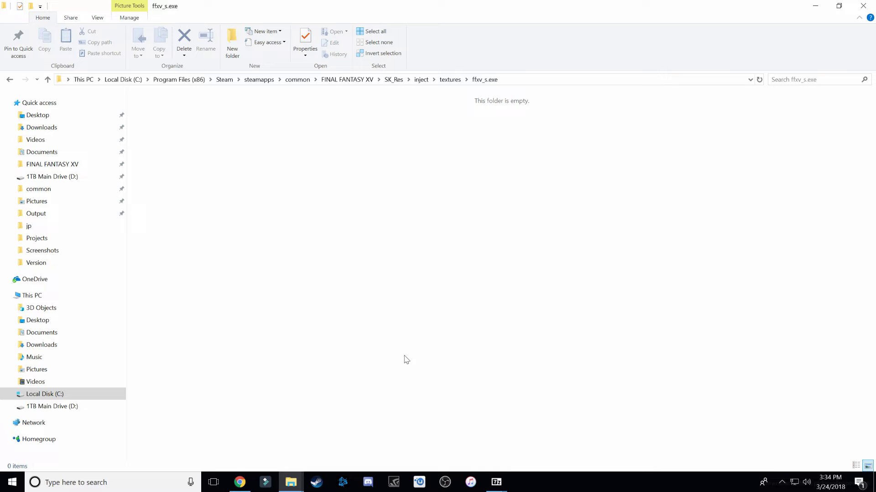
pyautogui.click(497, 483)
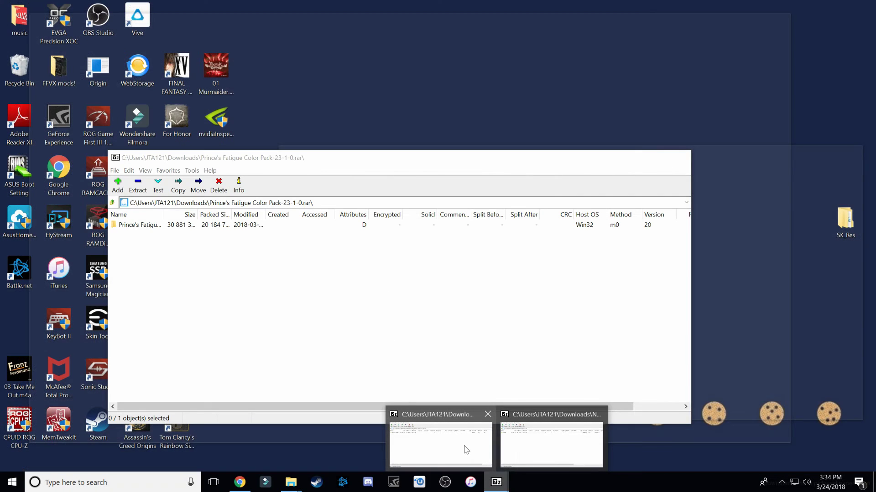
pyautogui.click(464, 446)
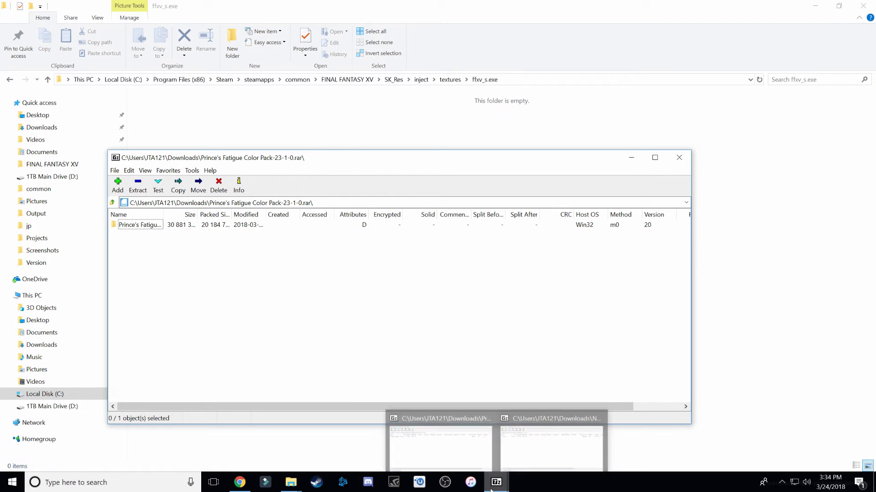
pyautogui.moveTo(354, 159); pyautogui.dragTo(451, 149)
# Open Prince's Fatigue Color Pack\Red & Black, preview the outfit, and drag D9DADD7F.dds into ffxv_s.exe.
pyautogui.doubleClick(233, 216)
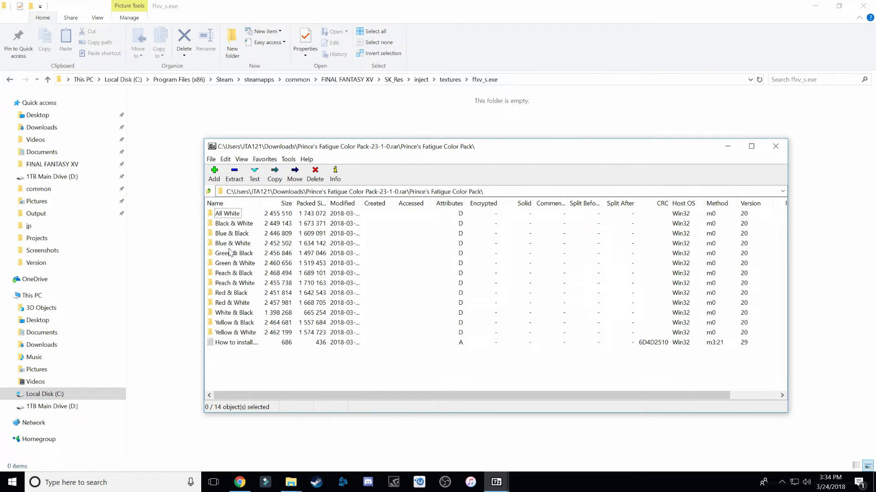
pyautogui.doubleClick(237, 294)
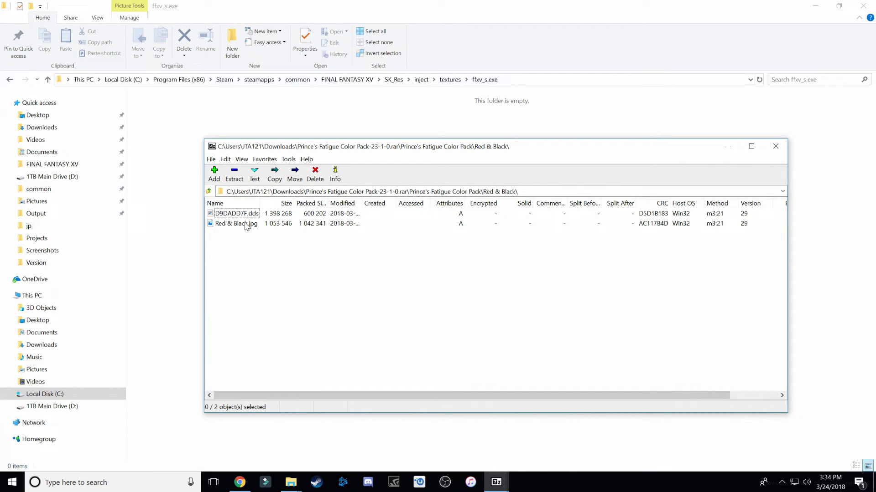
pyautogui.doubleClick(245, 224)
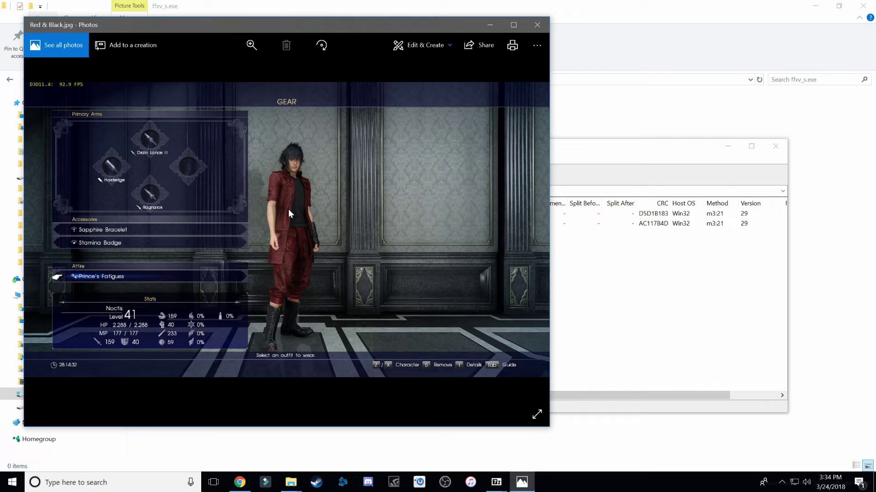
pyautogui.click(543, 27)
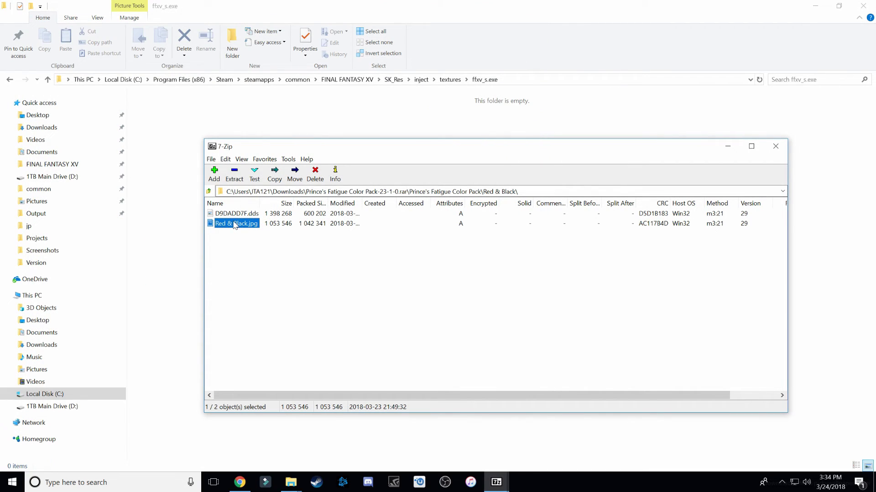
pyautogui.click(242, 238)
pyautogui.moveTo(249, 218); pyautogui.dragTo(180, 165)
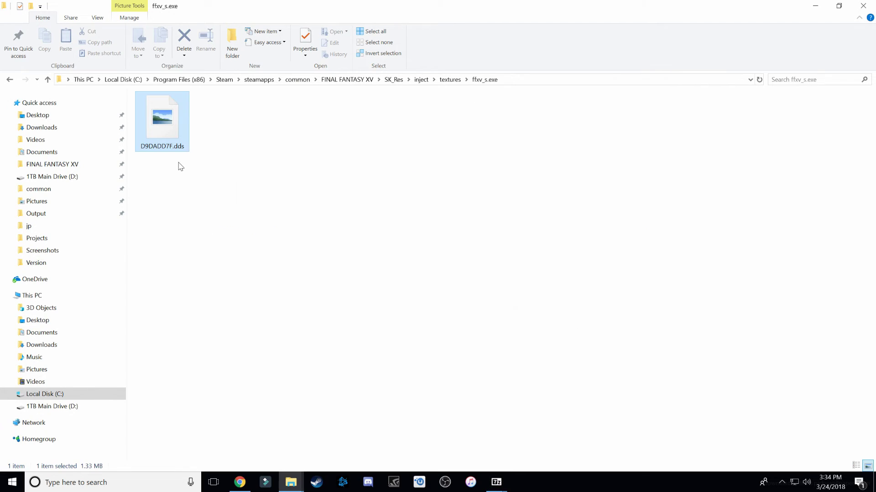
pyautogui.click(297, 484)
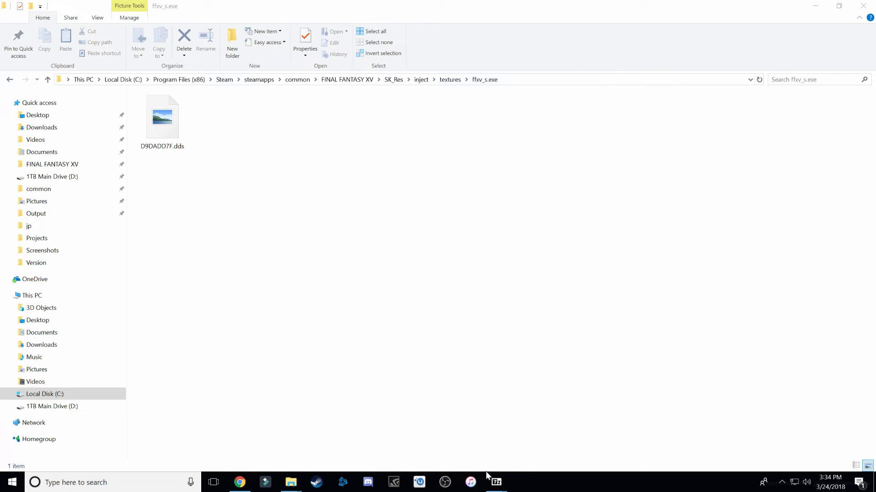
# Copy 4723E1AC.dds from Normal\Eyes\Red in the Normal archive into the ffxv_s.exe folder.
pyautogui.moveTo(494, 483)
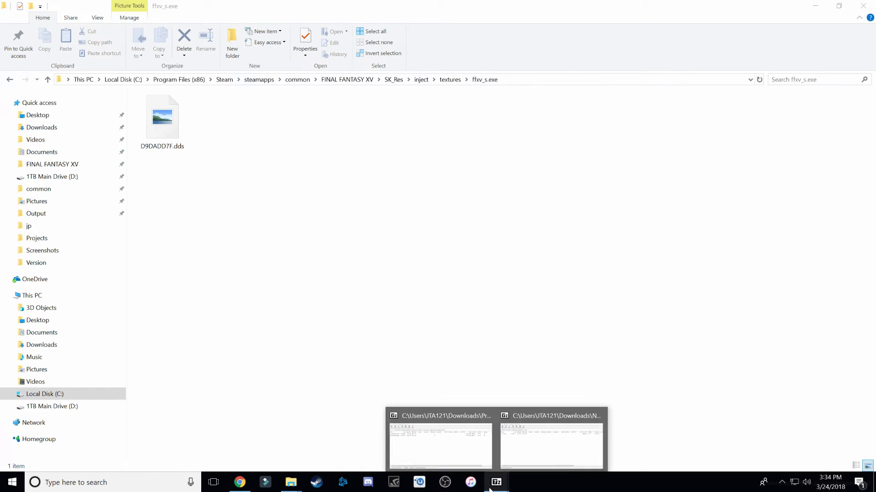
pyautogui.click(455, 464)
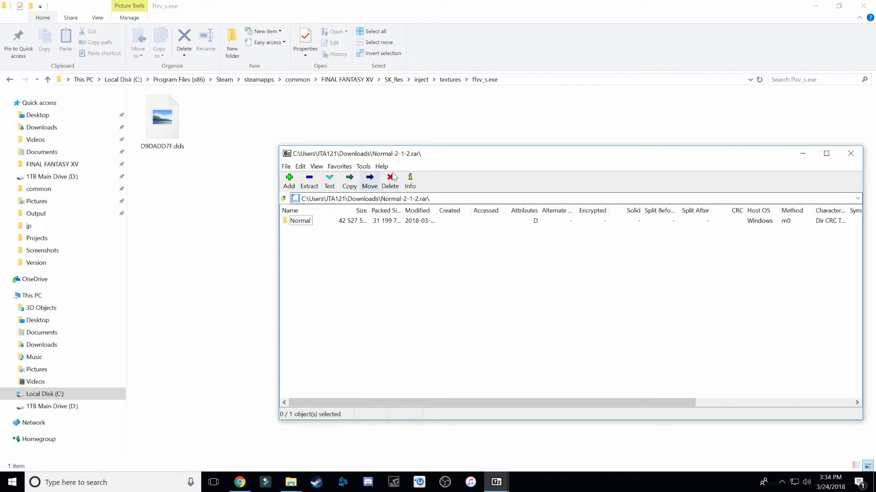
pyautogui.doubleClick(298, 221)
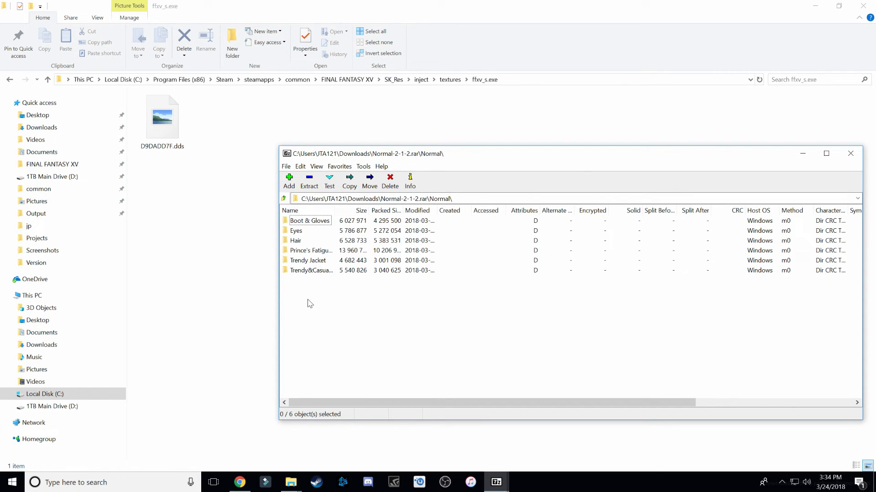
pyautogui.doubleClick(306, 232)
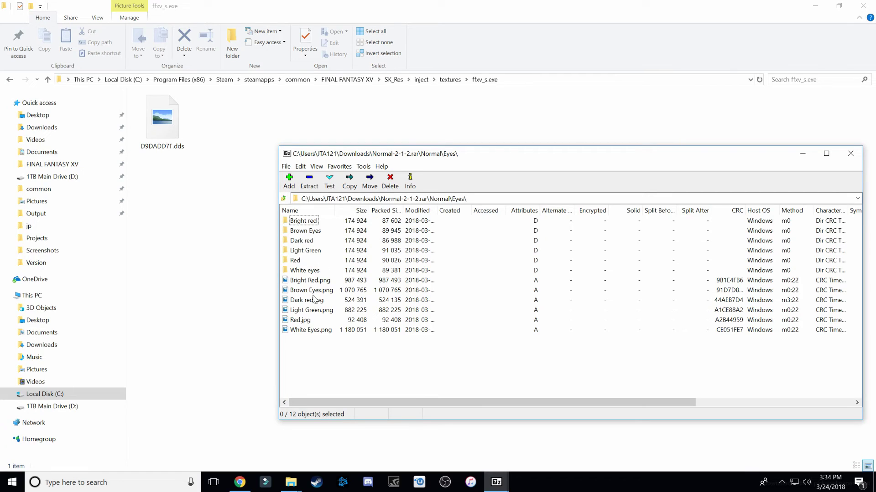
pyautogui.doubleClick(296, 260)
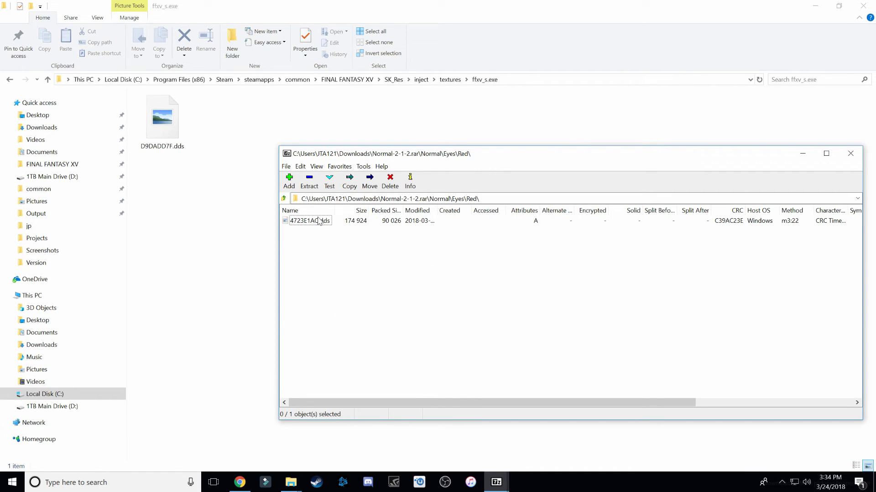
pyautogui.moveTo(320, 221); pyautogui.dragTo(241, 224)
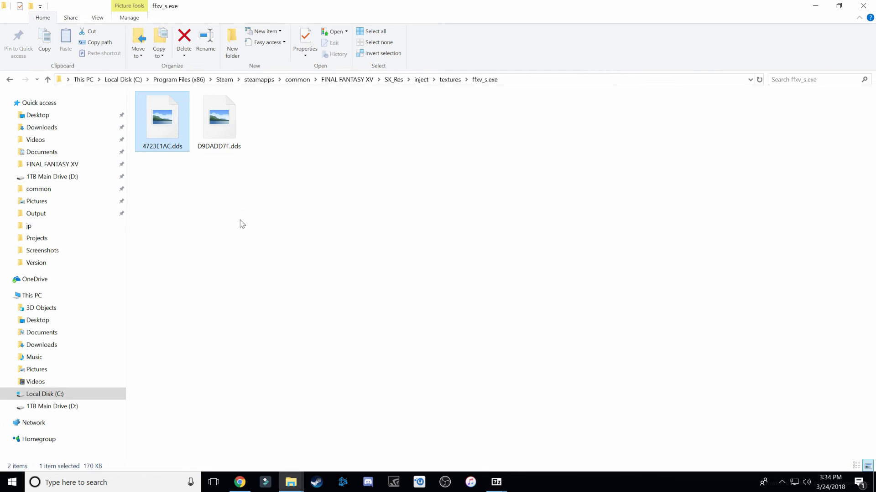
# Copy the texture from Normal\Hair\White Hair into the same ffxv_s.exe folder.
pyautogui.click(496, 482)
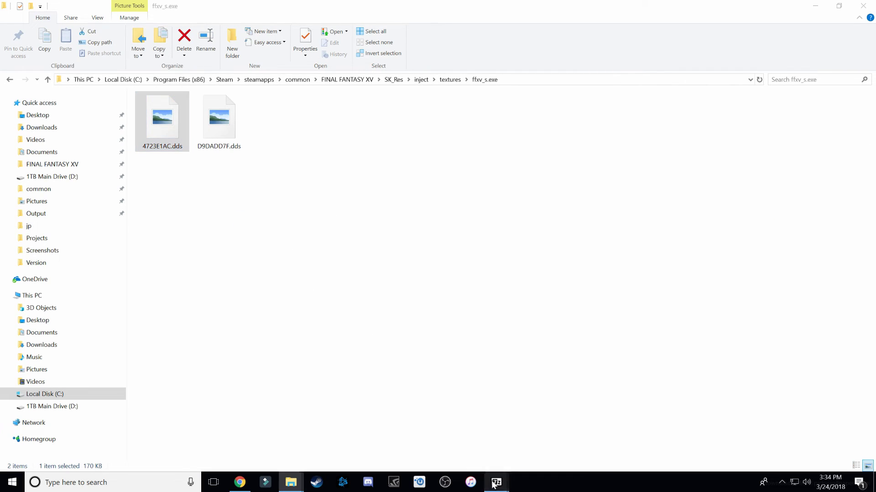
pyautogui.click(283, 199)
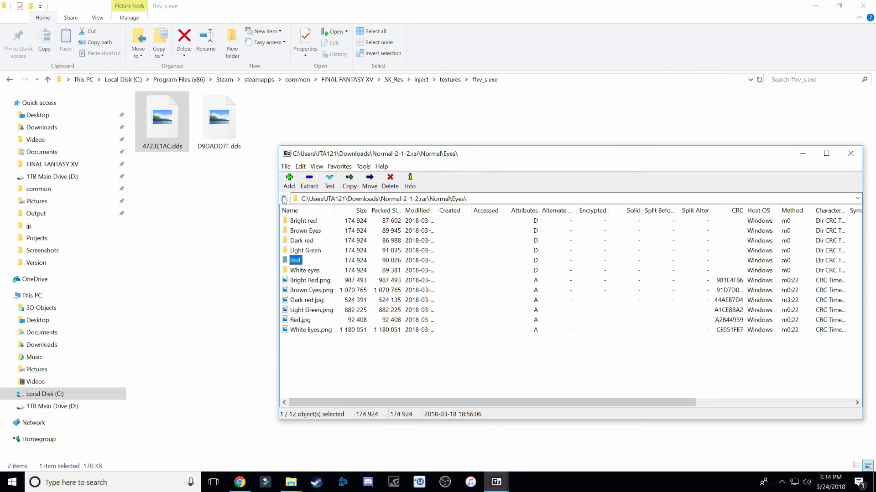
pyautogui.click(284, 198)
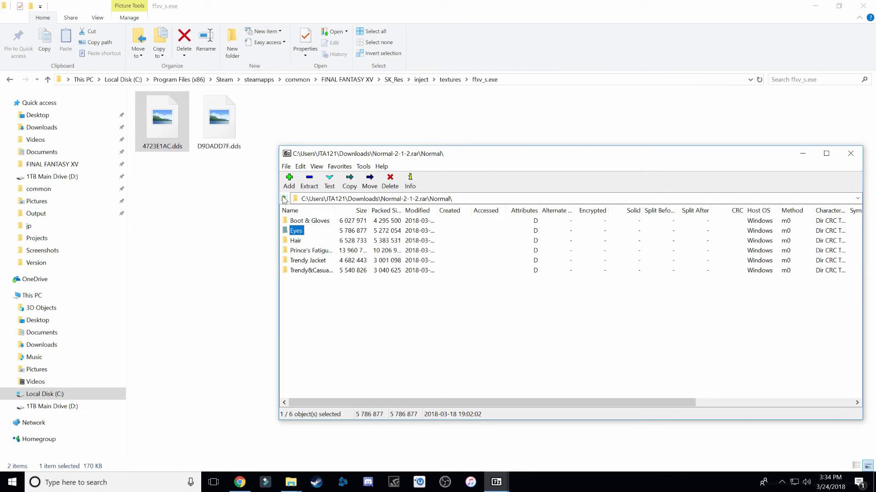
pyautogui.doubleClick(299, 243)
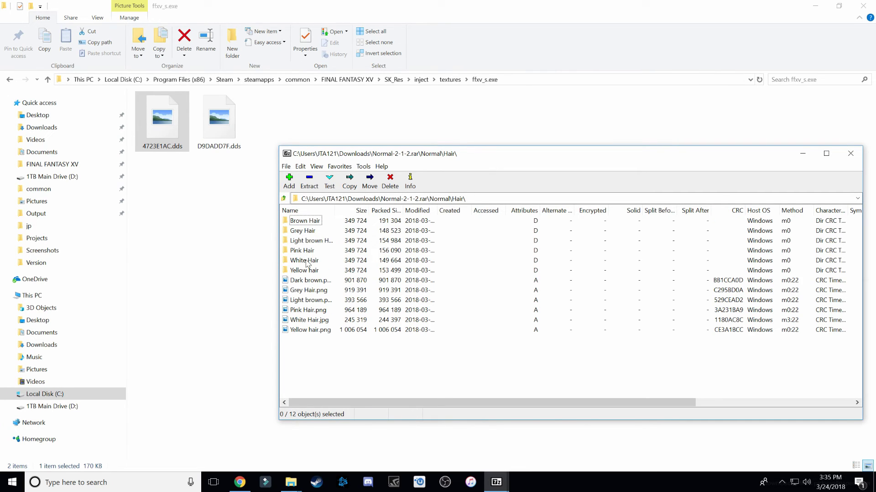
pyautogui.doubleClick(306, 262)
pyautogui.moveTo(315, 222); pyautogui.dragTo(250, 245)
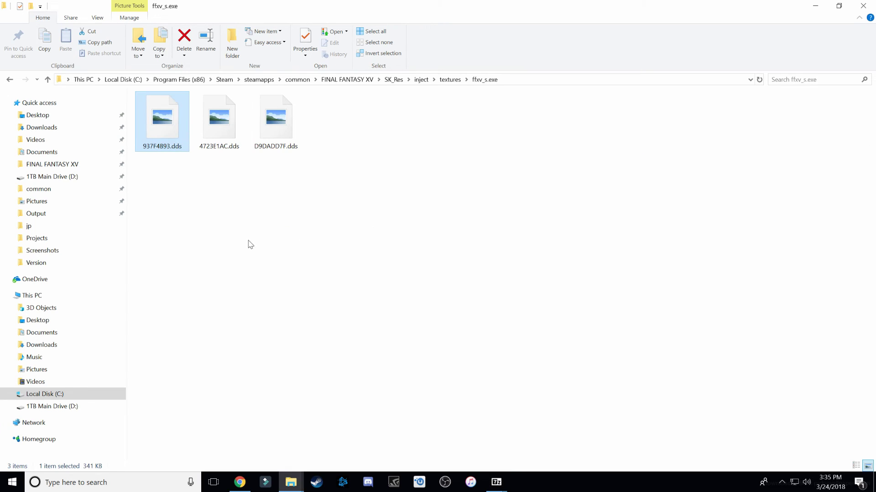